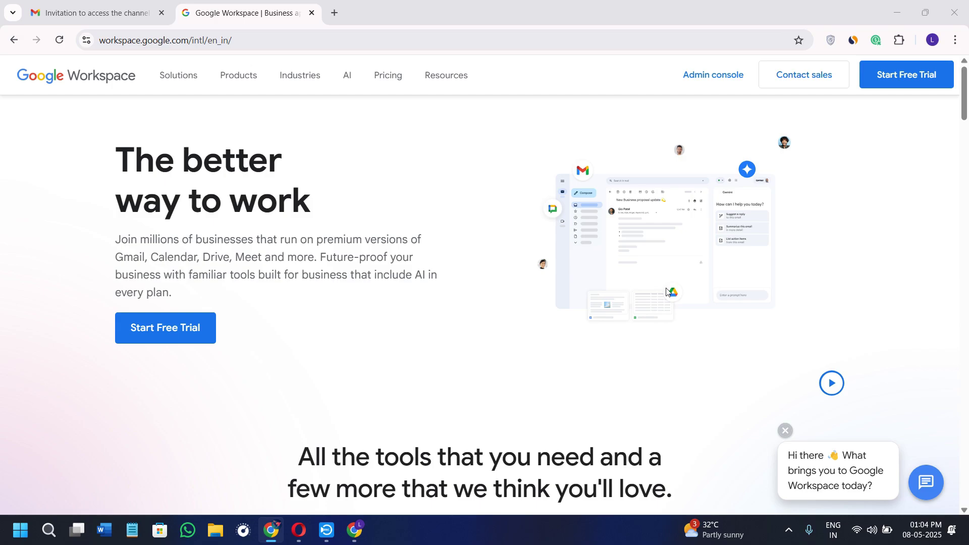
- Look over the Google Workspace home page, and switch to Opera to view the Squarespace home page
scroll(666, 292, down, 6)
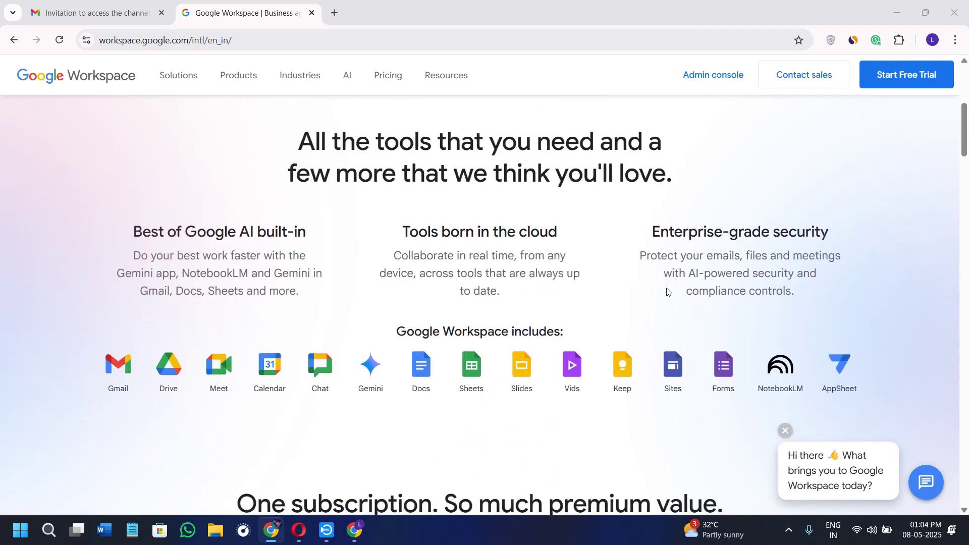
scroll(666, 292, up, 6)
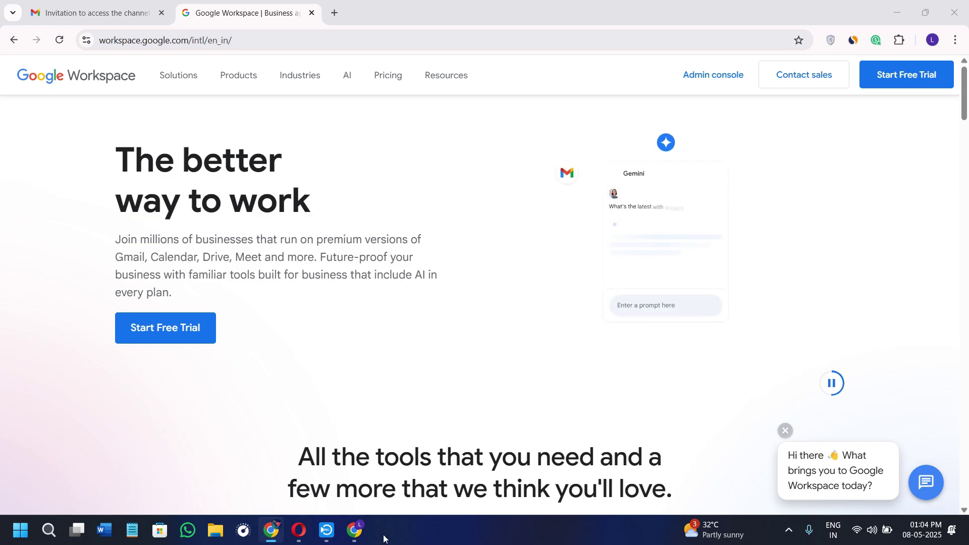
click(306, 531)
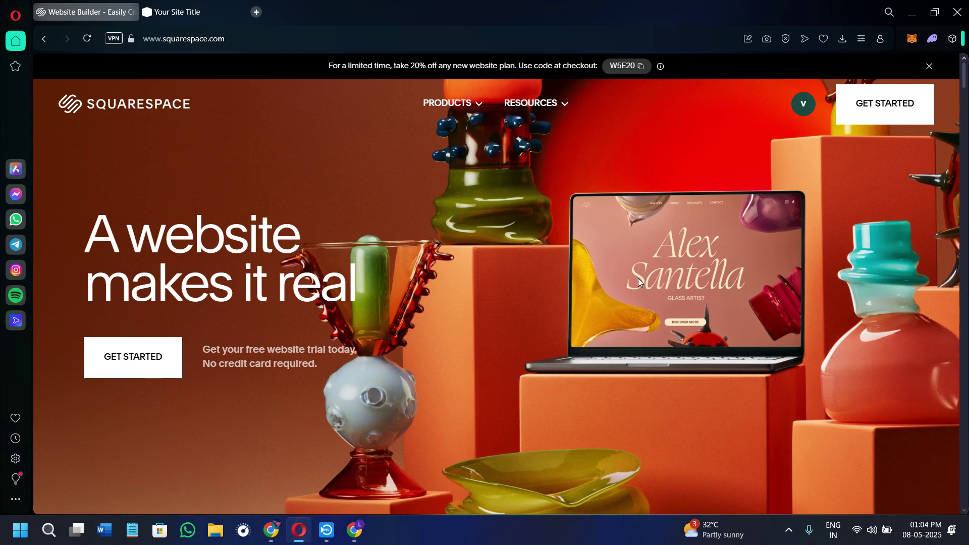
scroll(639, 281, down, 2)
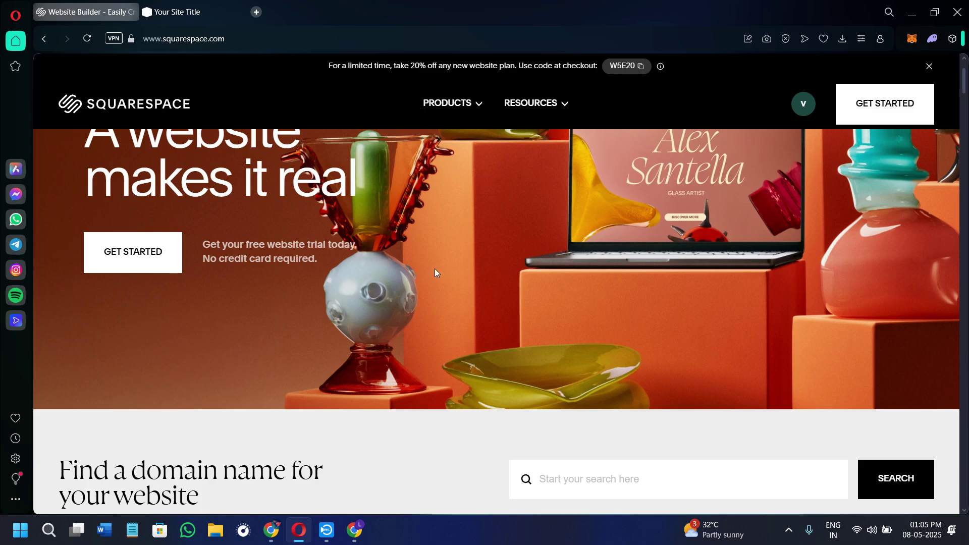
scroll(434, 269, up, 2)
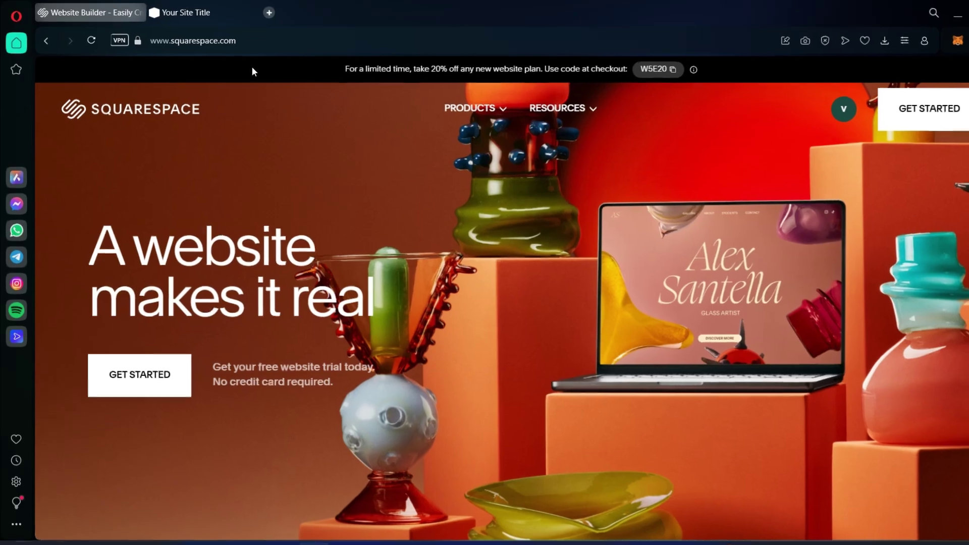
- Go to the Squarespace account dashboard and display the profile options there
click(282, 39)
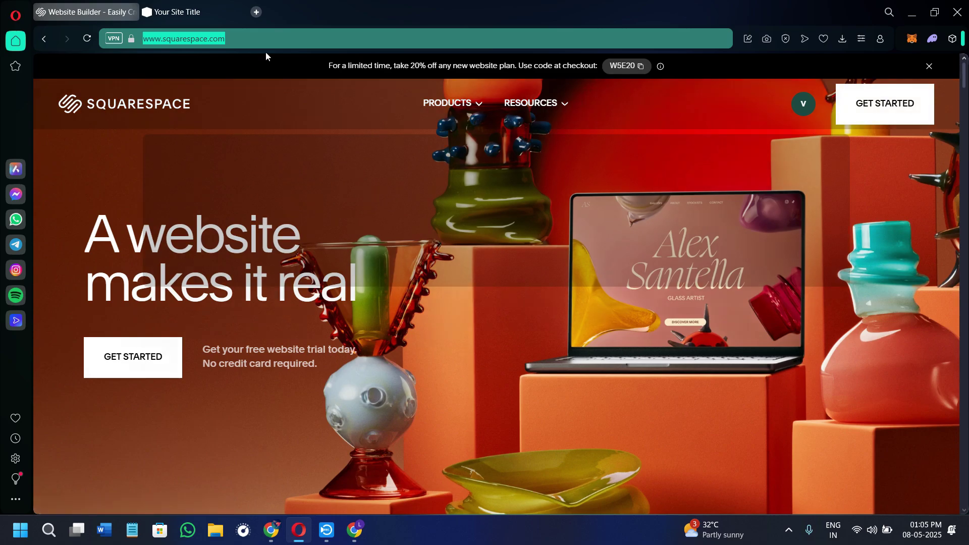
click(365, 347)
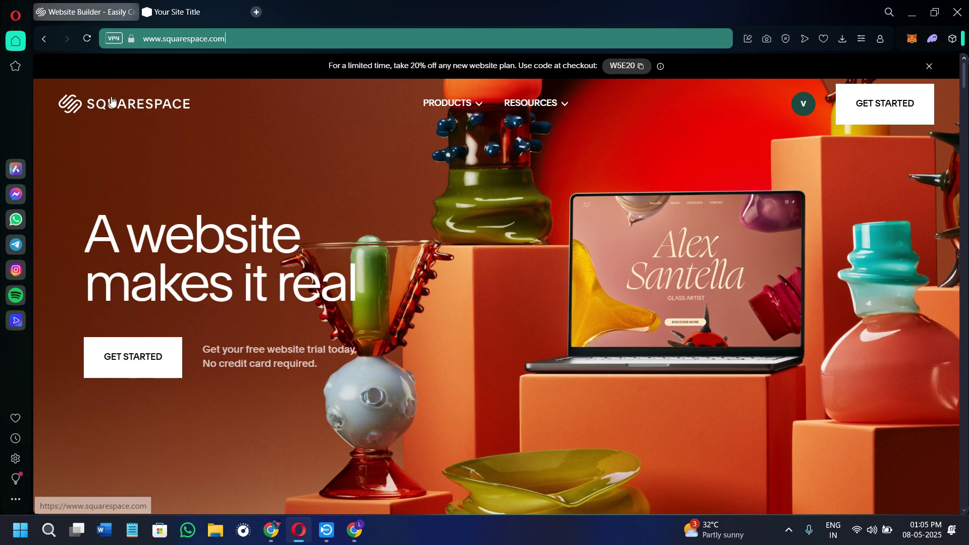
mouse_move(447, 103)
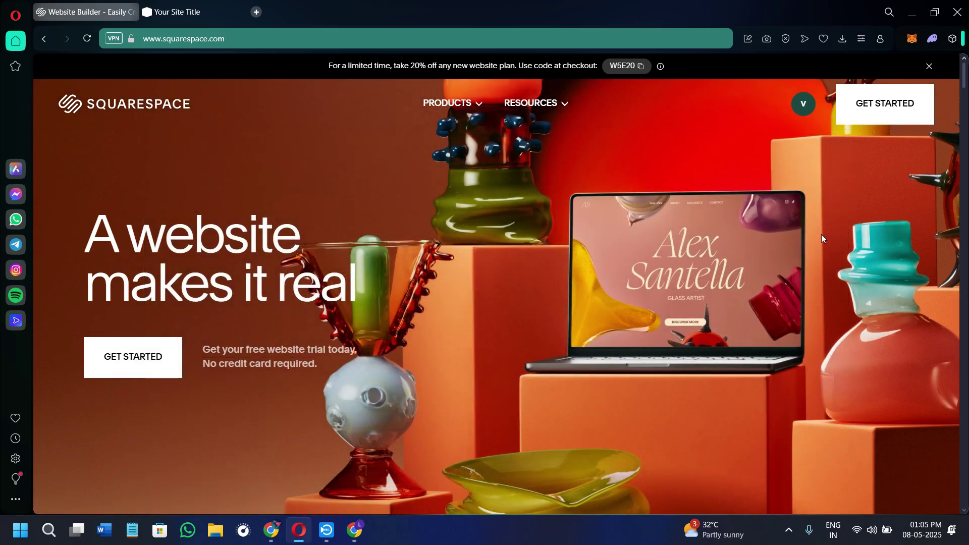
click(802, 113)
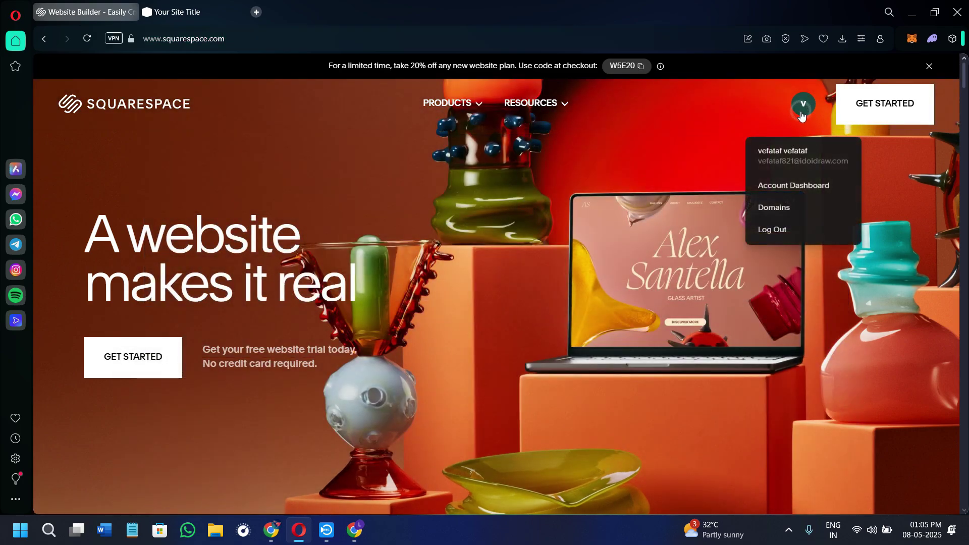
click(794, 186)
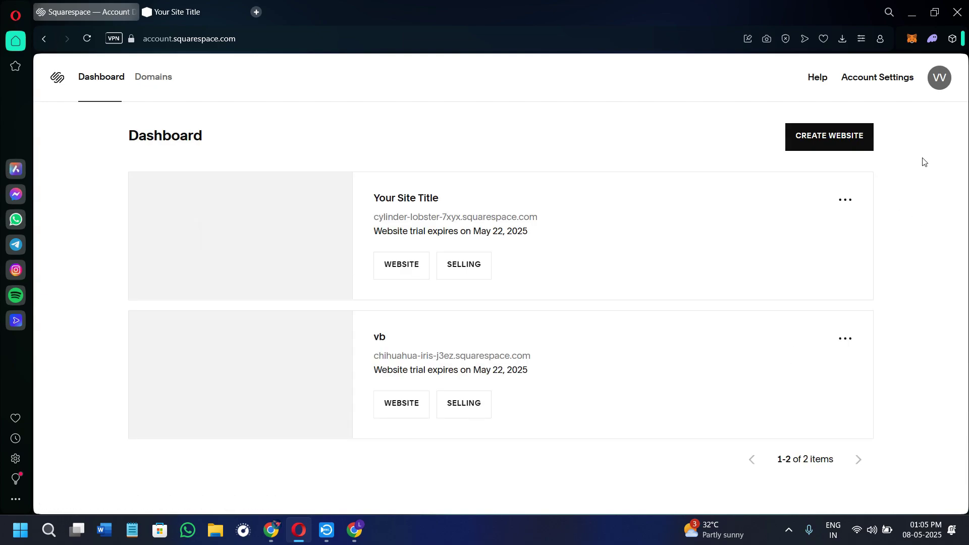
click(932, 77)
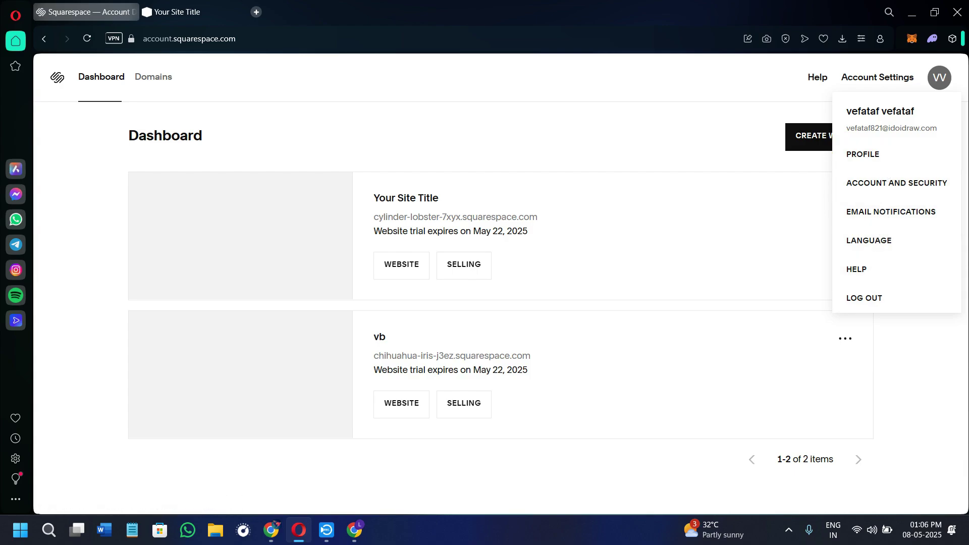
- Switch to Chrome and look over the channel invitation email in Gmail and the Google Workspace tools overview
key(alt+Tab)
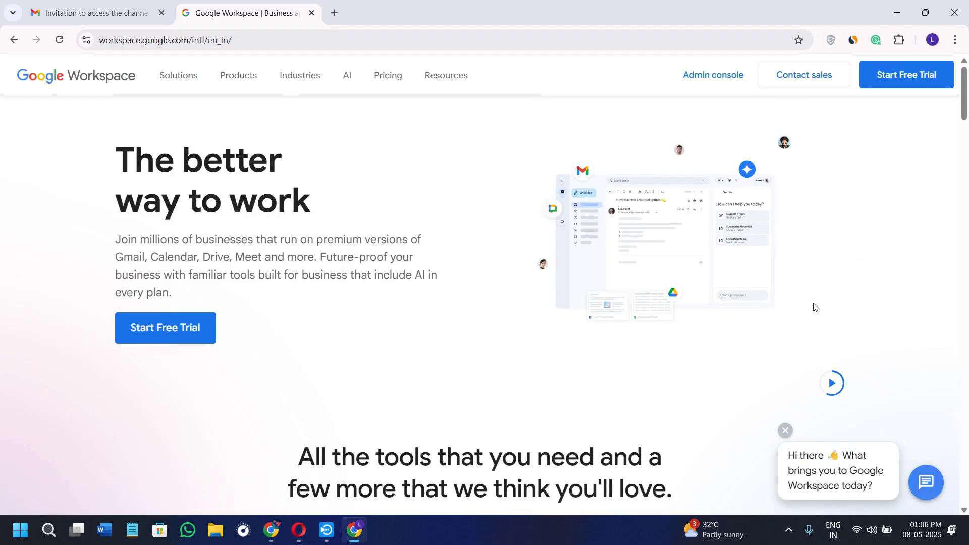
scroll(737, 320, down, 4)
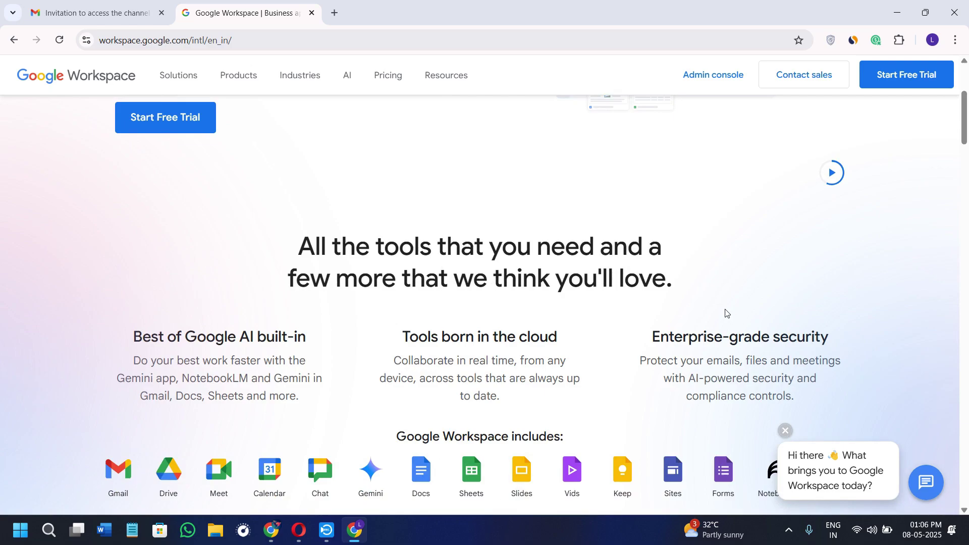
click(87, 15)
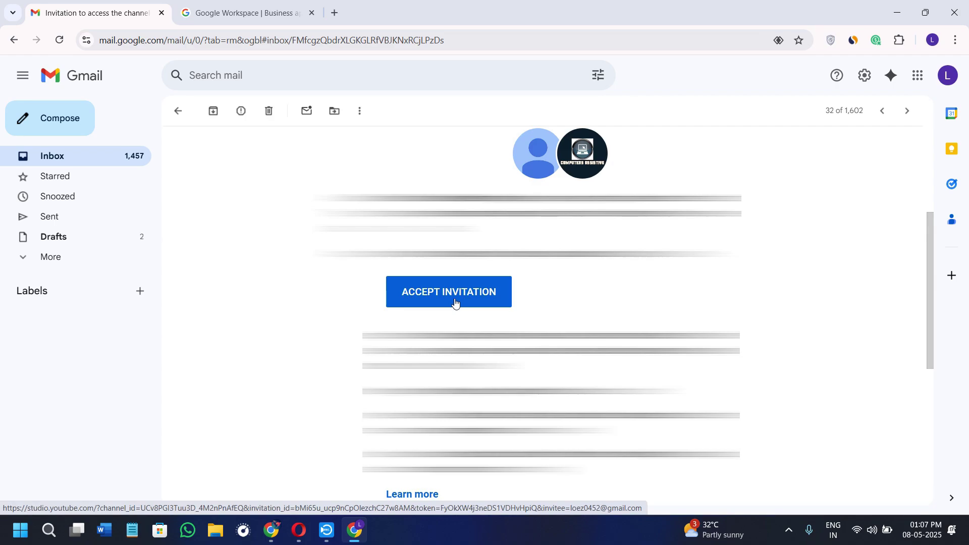
click(222, 12)
scroll(488, 346, up, 4)
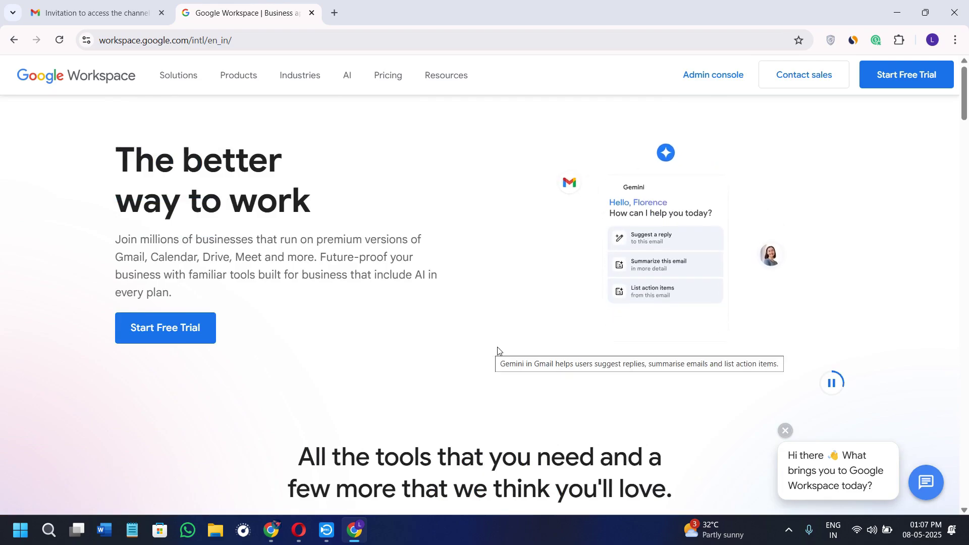
scroll(492, 351, down, 4)
scroll(504, 356, down, 2)
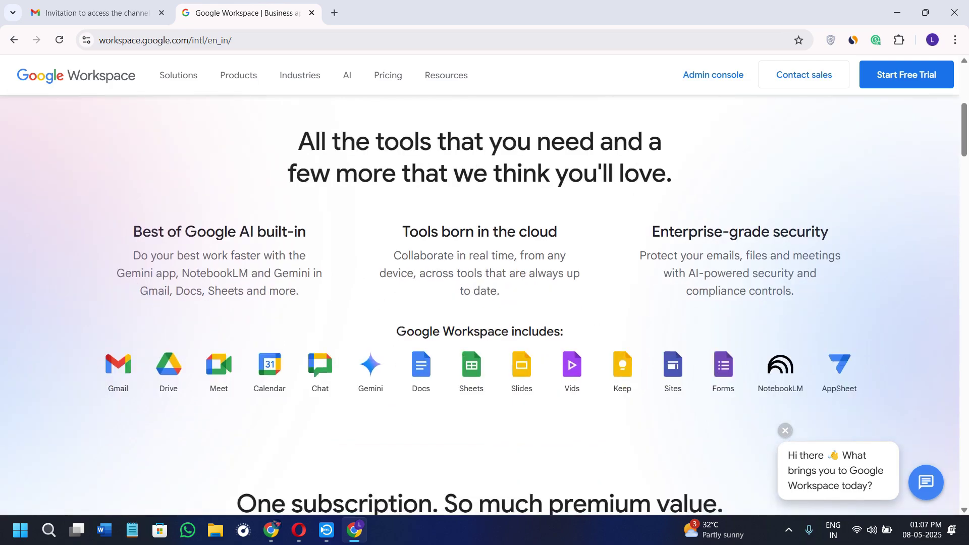
- Load admin.google.com in a new Chrome tab
click(271, 530)
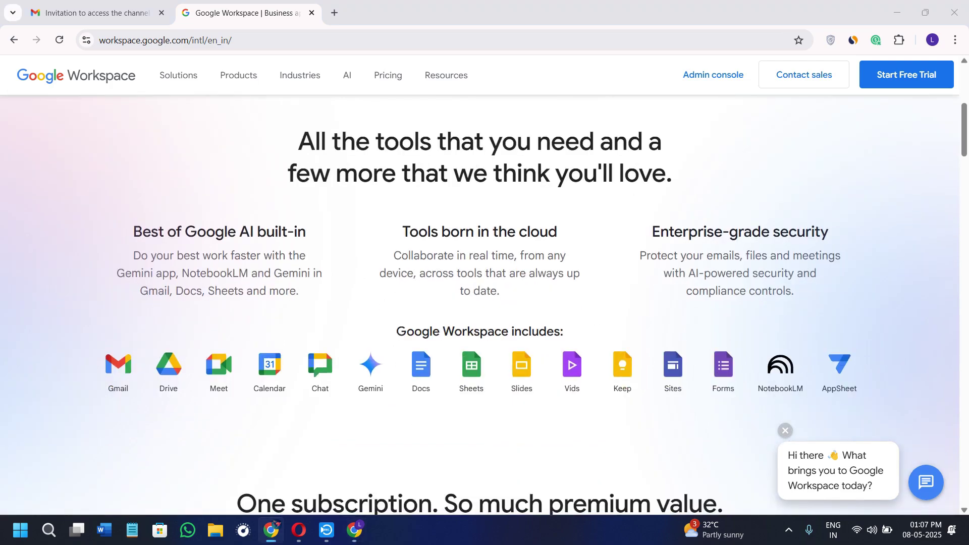
click(334, 14)
text(admin.google.com)
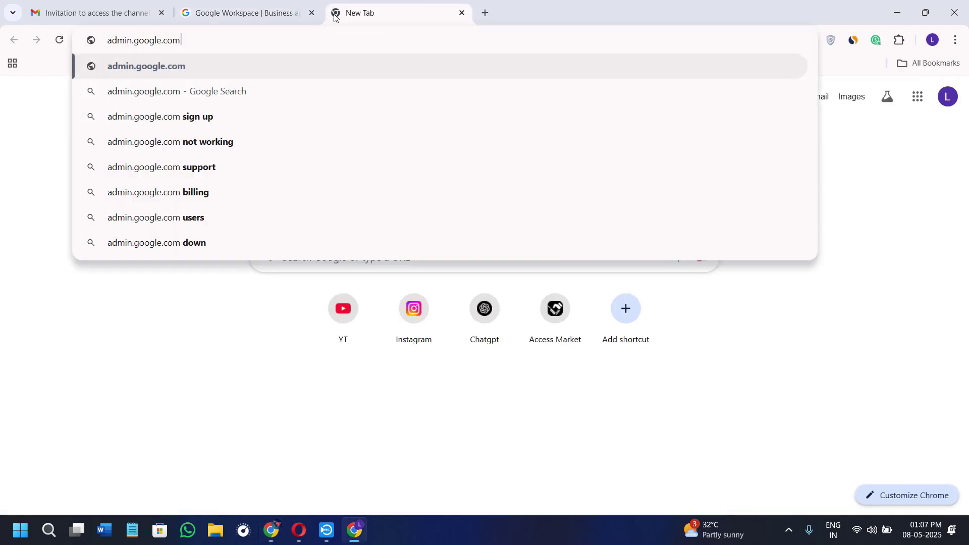
key(Return)
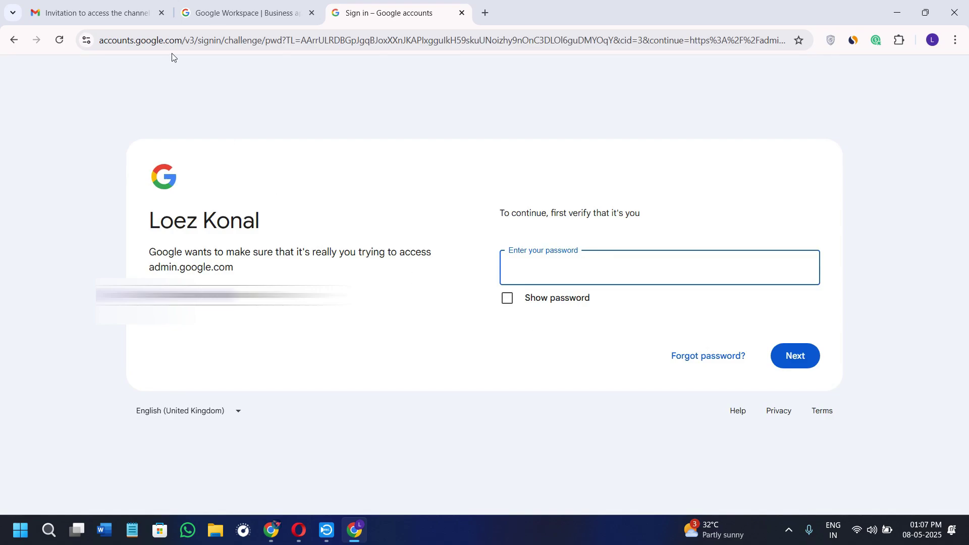
- Go back from the Google sign-in page and view the Google Workspace page and the Gmail invitation email again
click(20, 46)
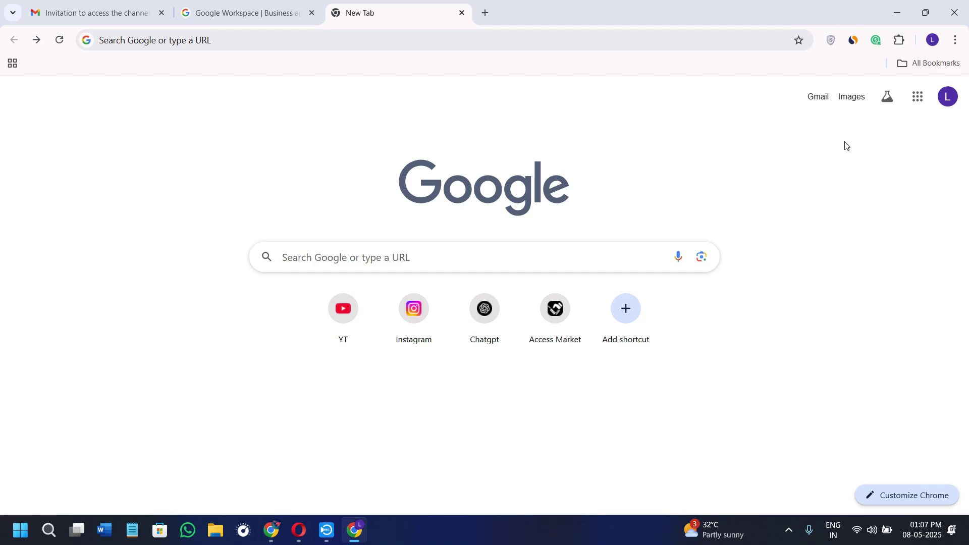
click(260, 10)
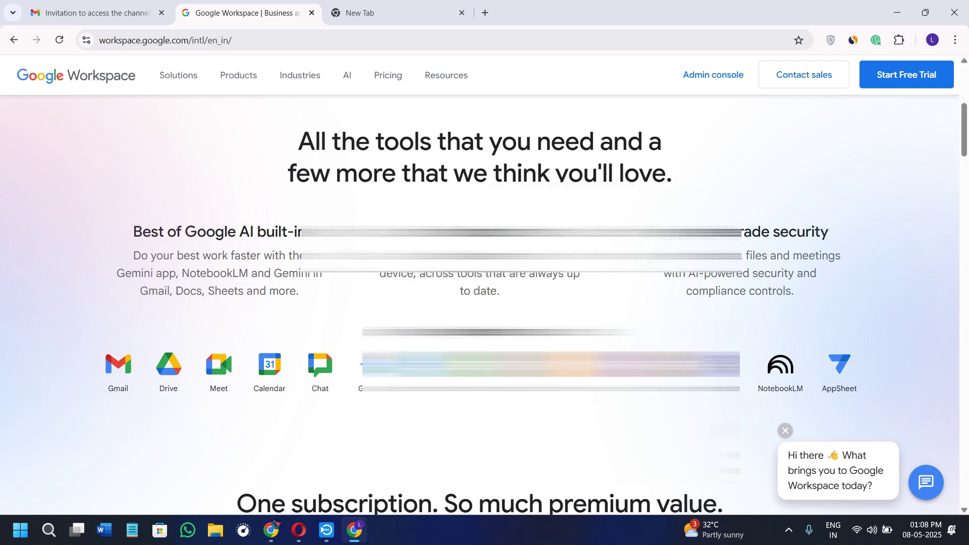
click(121, 13)
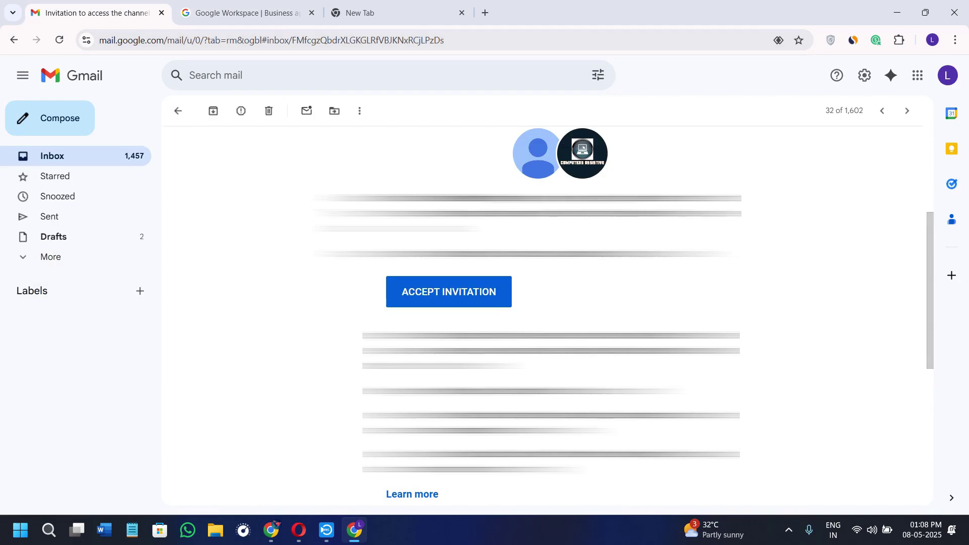
key(alt+Tab)
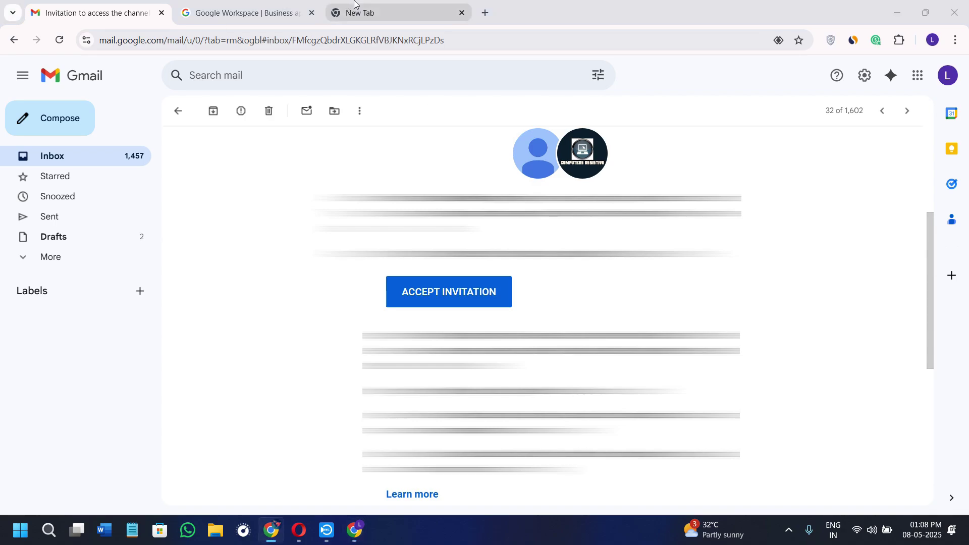
- Search the web for Google Admin Console in the blank tab and open the Google Admin result
click(425, 13)
click(427, 40)
text(Google Admin Console)
key(Return)
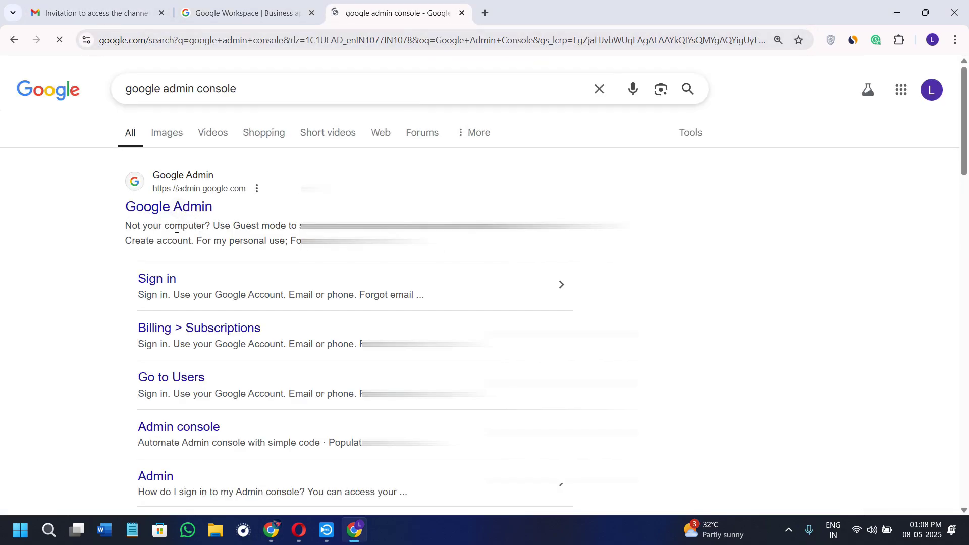
click(177, 211)
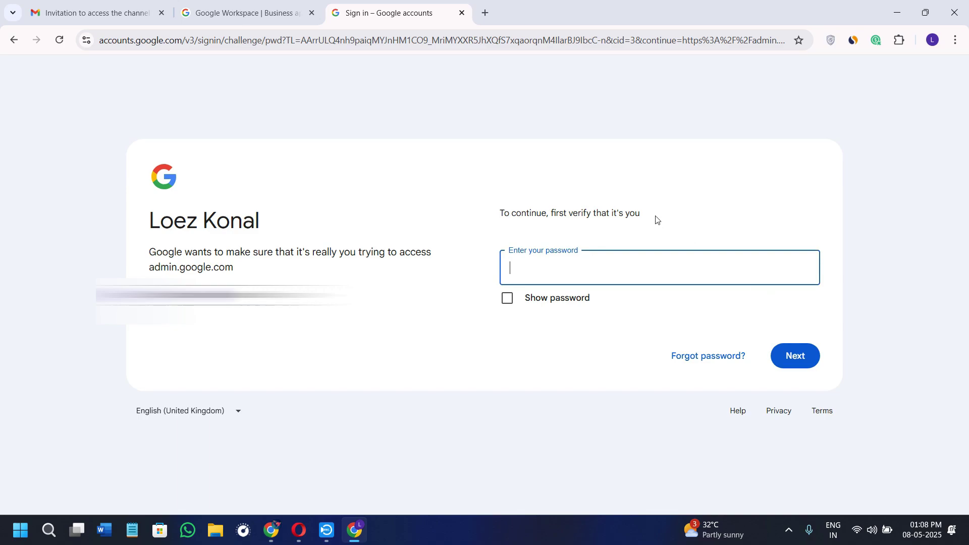
- Examine the included apps and the subscription section on the Google Workspace home page
click(225, 11)
scroll(417, 325, down, 1)
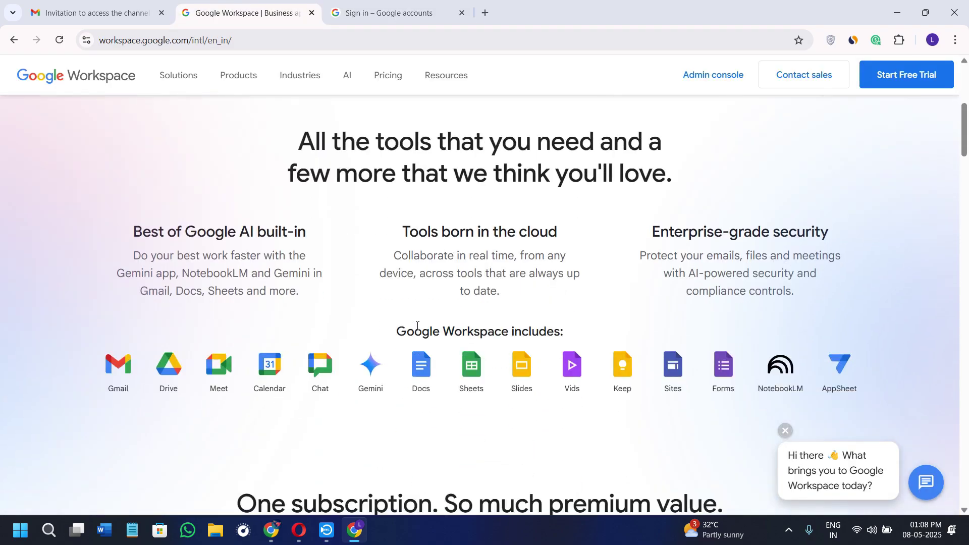
scroll(417, 325, down, 4)
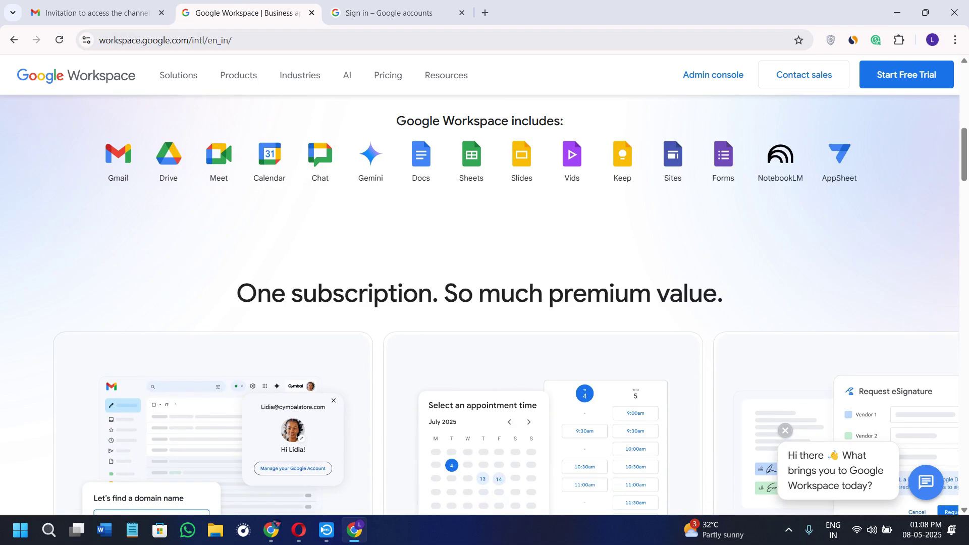
scroll(530, 297, up, 2)
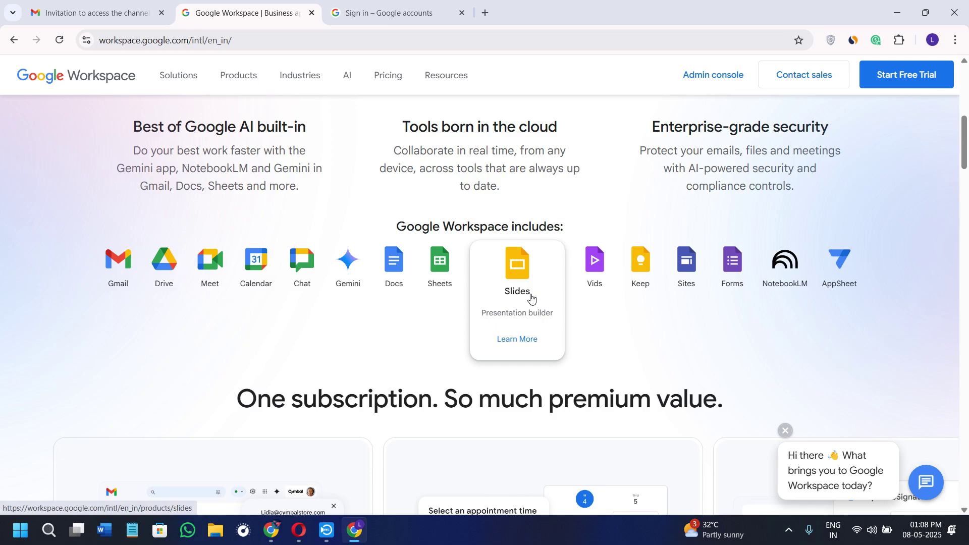
scroll(615, 309, down, 2)
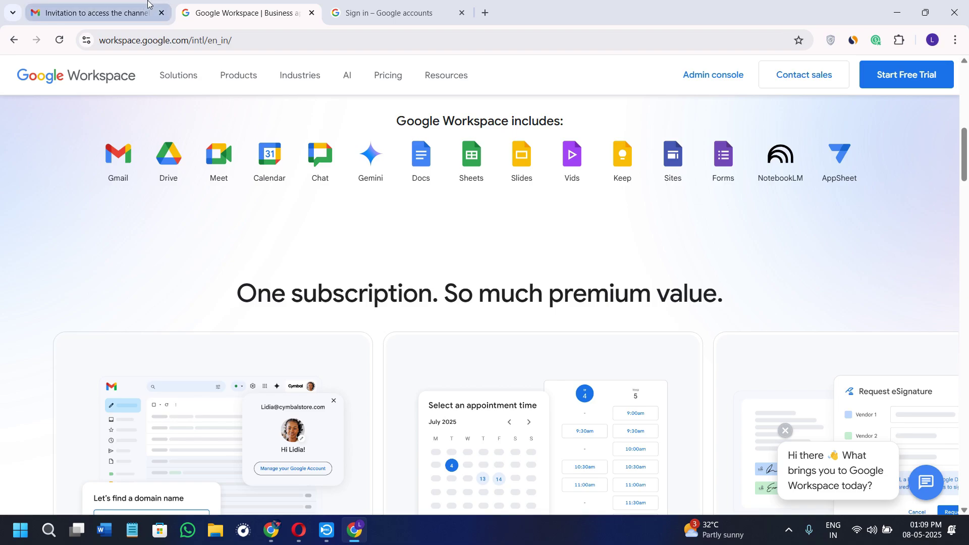
- Leave the invitation email in Gmail and look through the Starred, Snoozed, Sent and Drafts folders
click(91, 12)
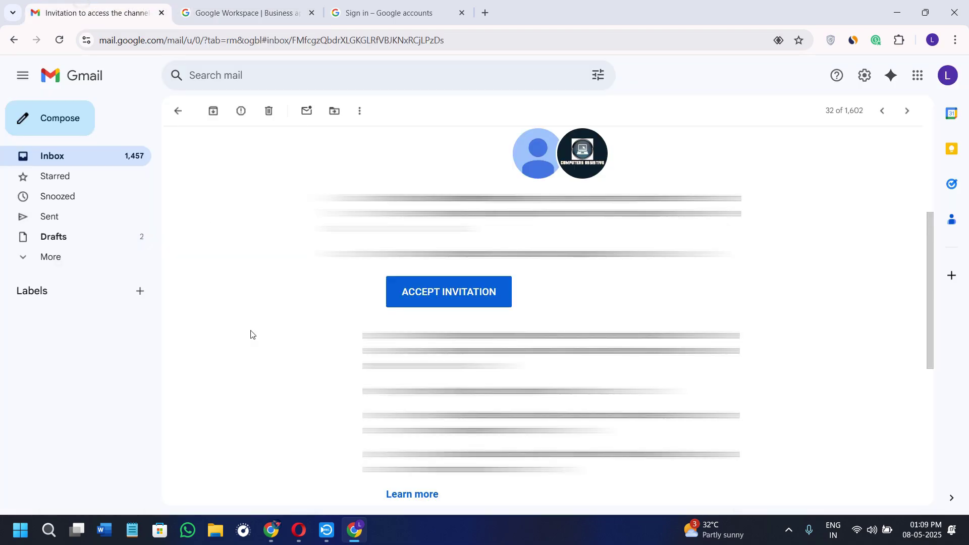
click(176, 114)
click(56, 176)
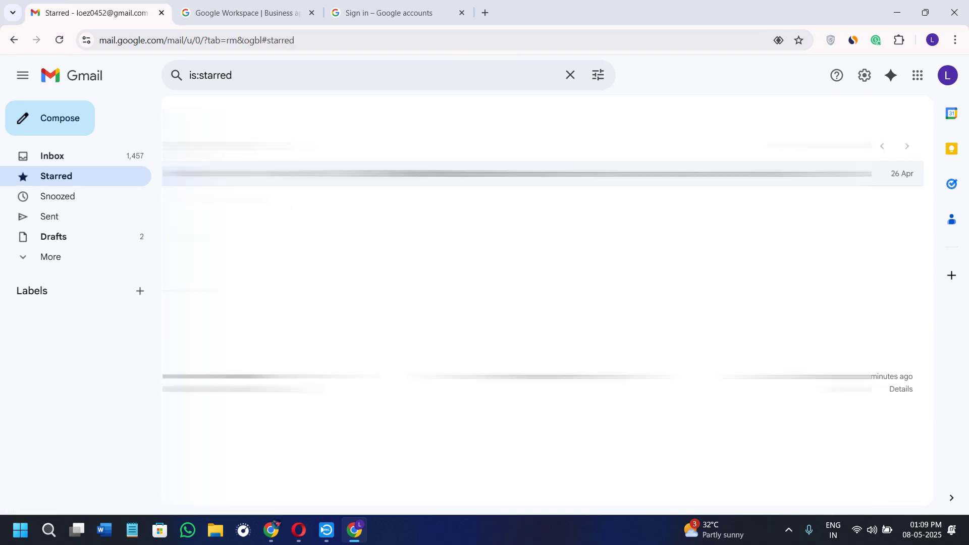
click(71, 197)
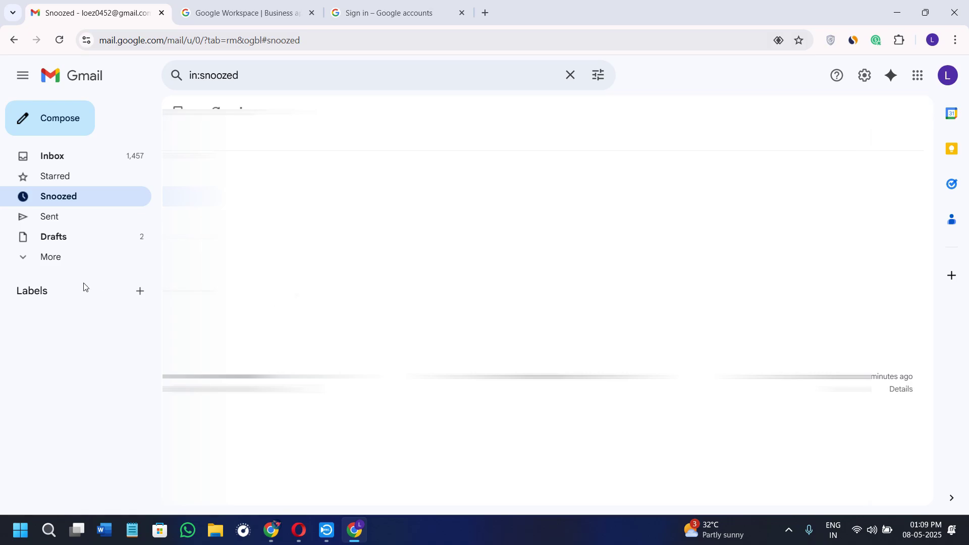
click(85, 219)
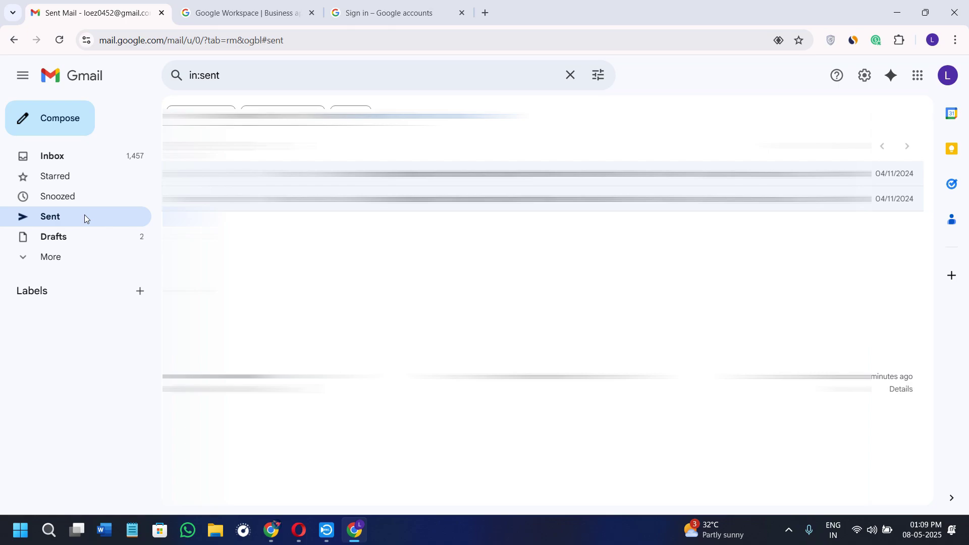
click(69, 246)
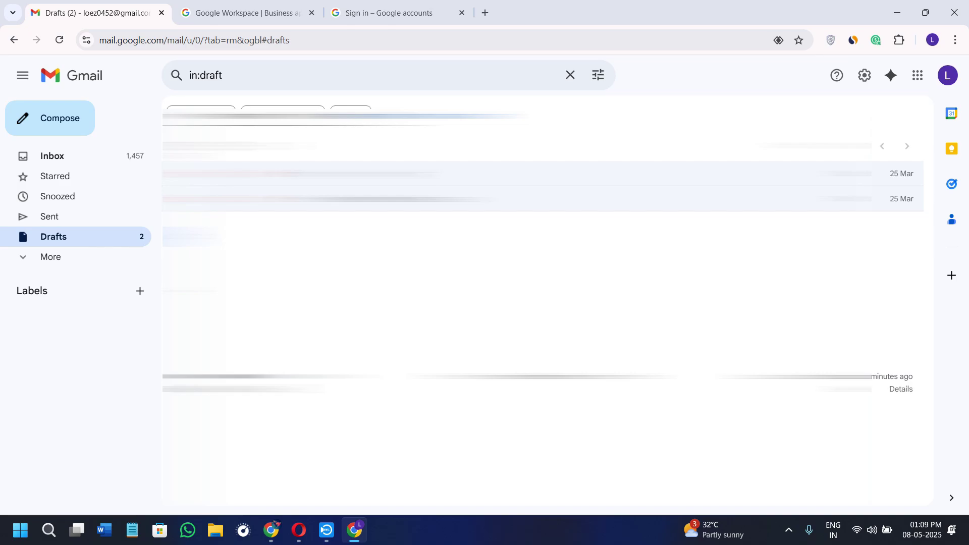
- Switch to Opera to return to the Squarespace account dashboard and its Your Site Title website
click(299, 530)
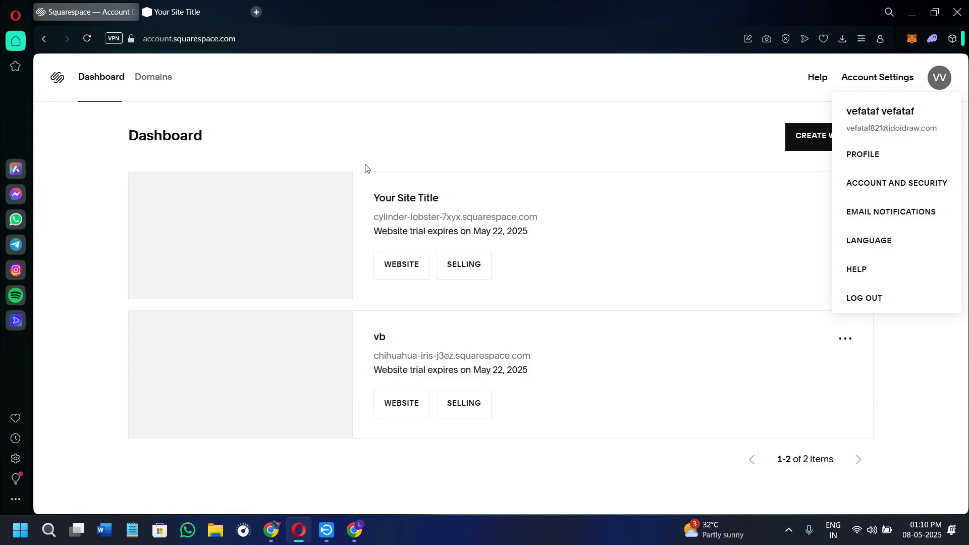
mouse_move(268, 183)
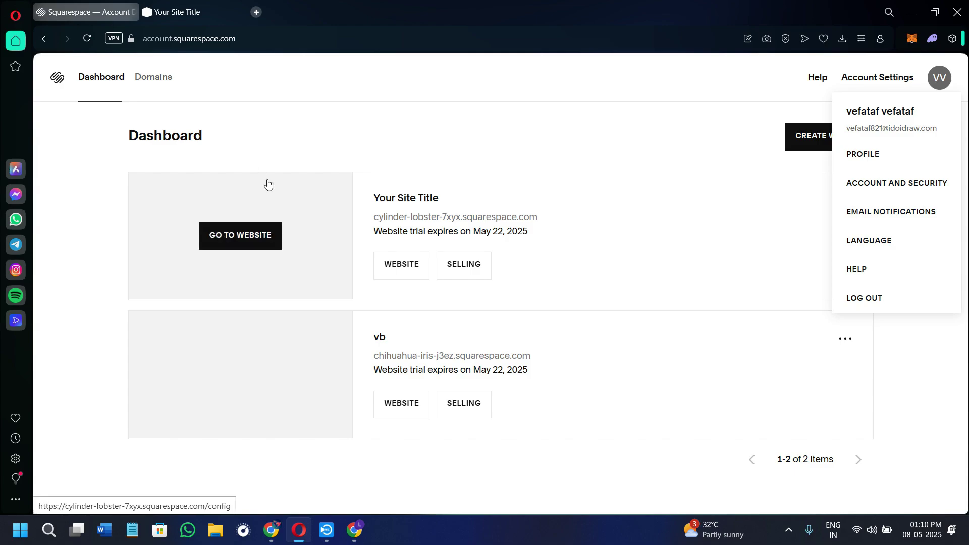